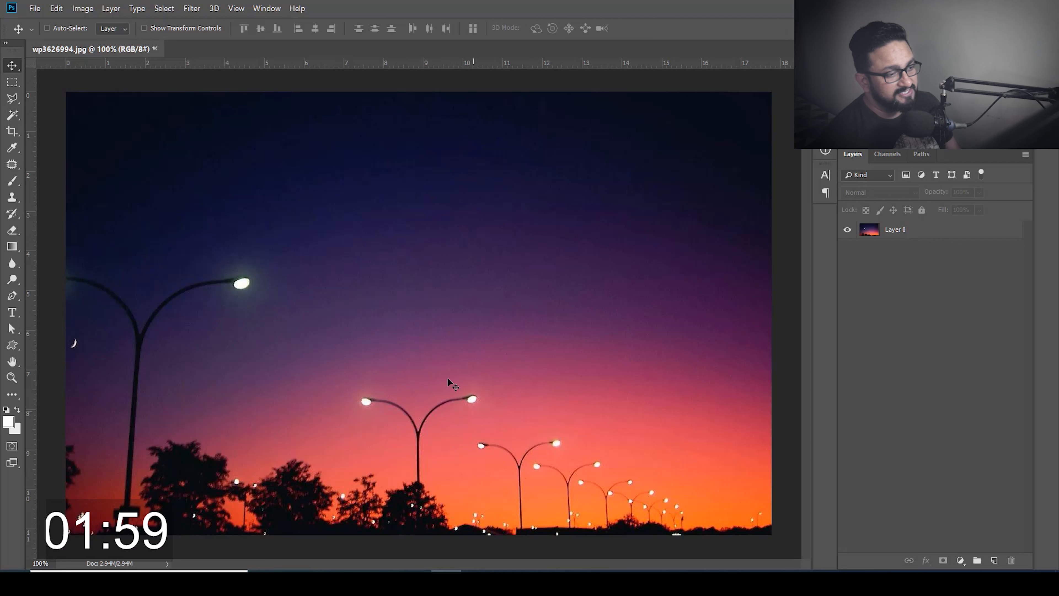
pyautogui.scroll(-2, 281, 339)
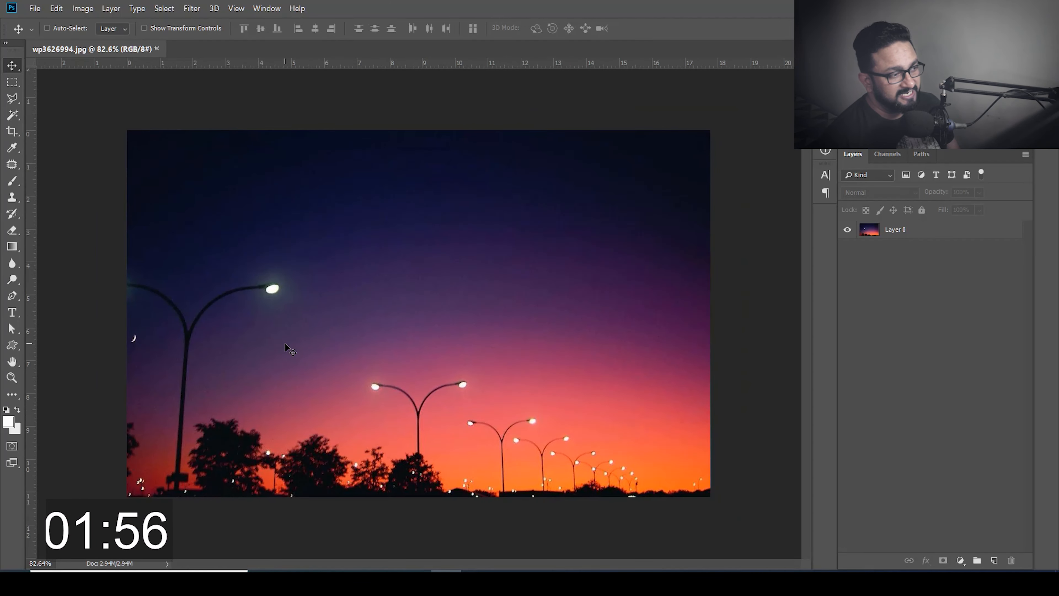
pyautogui.scroll(1, 285, 322)
pyautogui.scroll(-1, 265, 320)
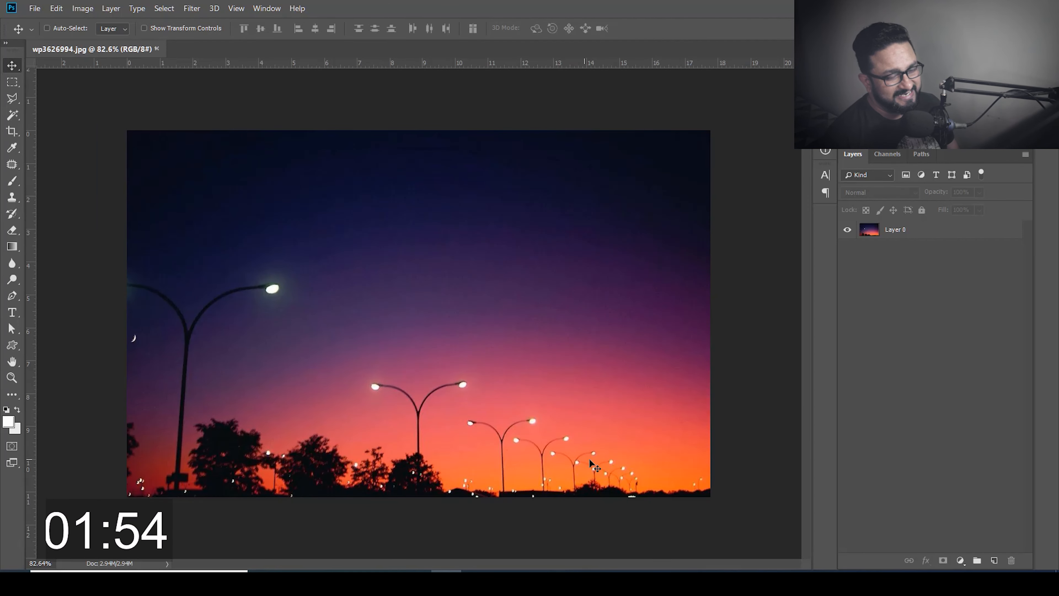
pyautogui.click(995, 561)
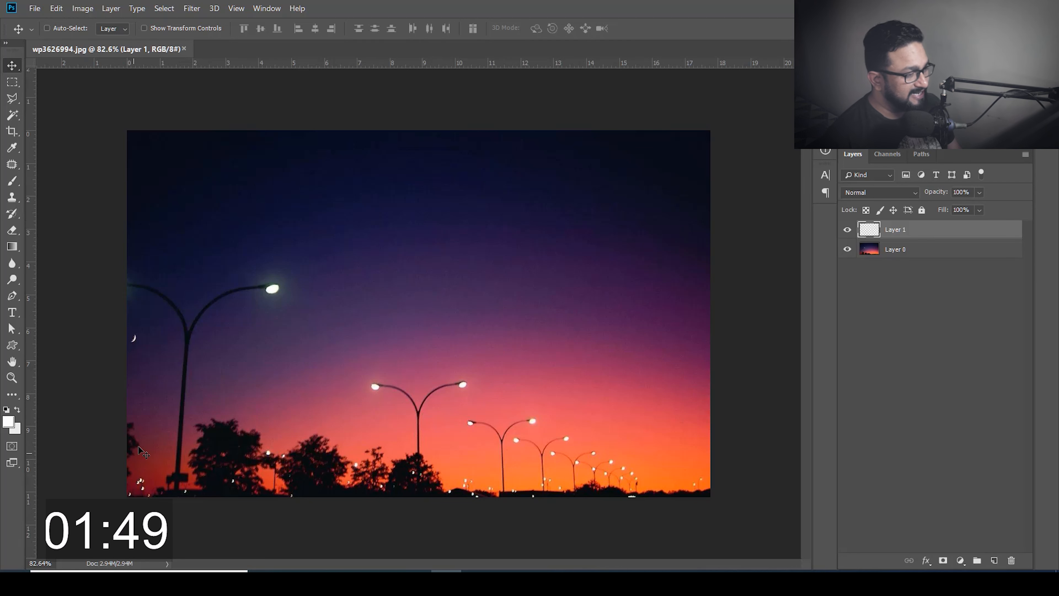
pyautogui.press('b')
pyautogui.scroll(3, 253, 330)
pyautogui.moveTo(239, 288)
pyautogui.mouseDown()
pyautogui.moveTo(229, 338)
pyautogui.moveTo(255, 350)
pyautogui.moveTo(232, 373)
pyautogui.mouseUp()
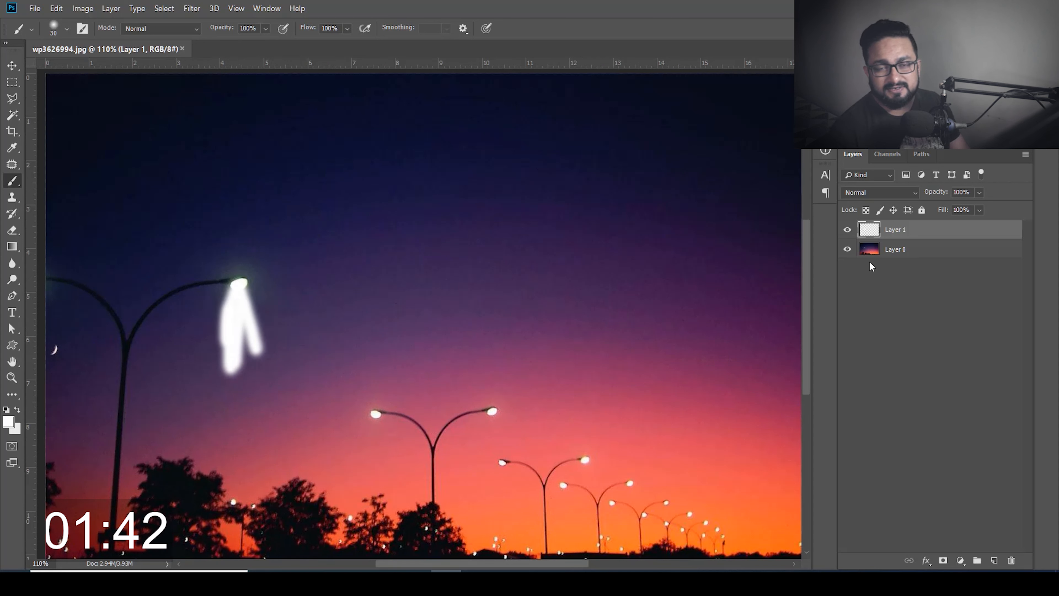
pyautogui.moveTo(880, 229); pyautogui.dragTo(1011, 560)
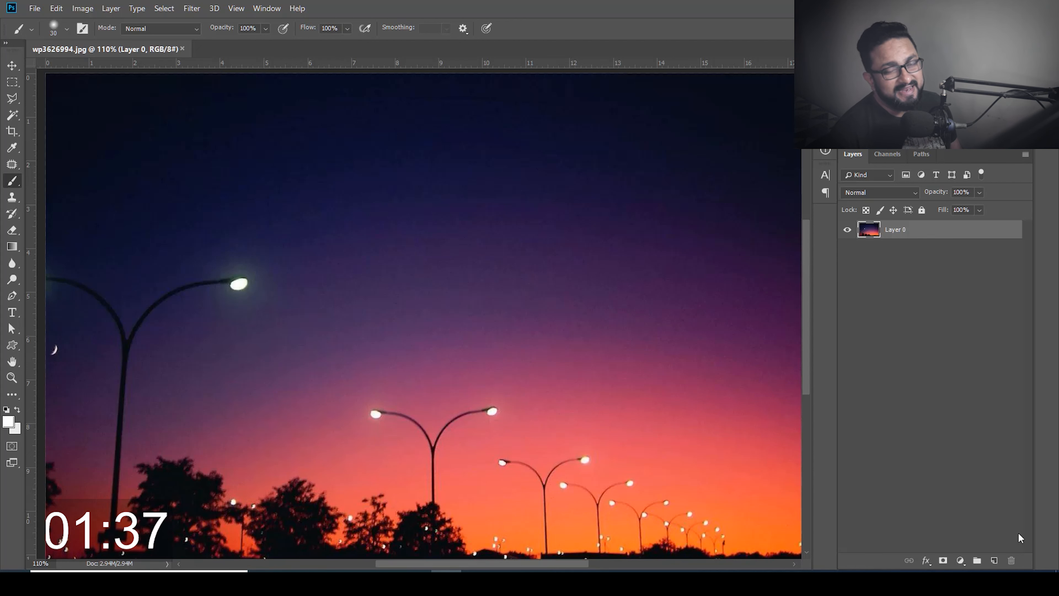
# Step: Select a rectangle about 1.8 by 4.1 in below the largest lamp's lit head on a new layer, and set its blend mode to Overlay
pyautogui.click(994, 560)
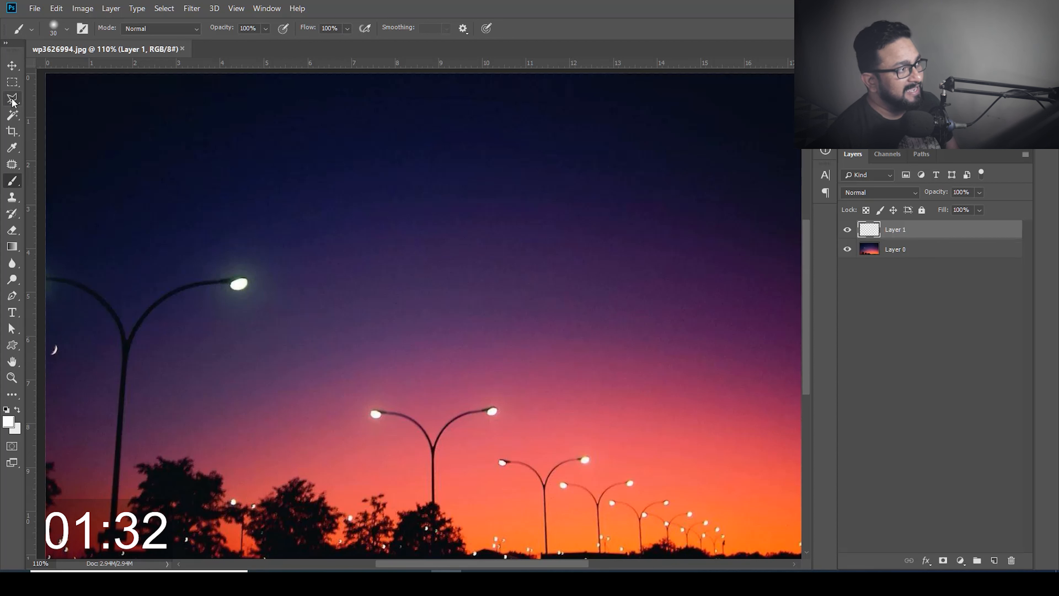
pyautogui.click(12, 82)
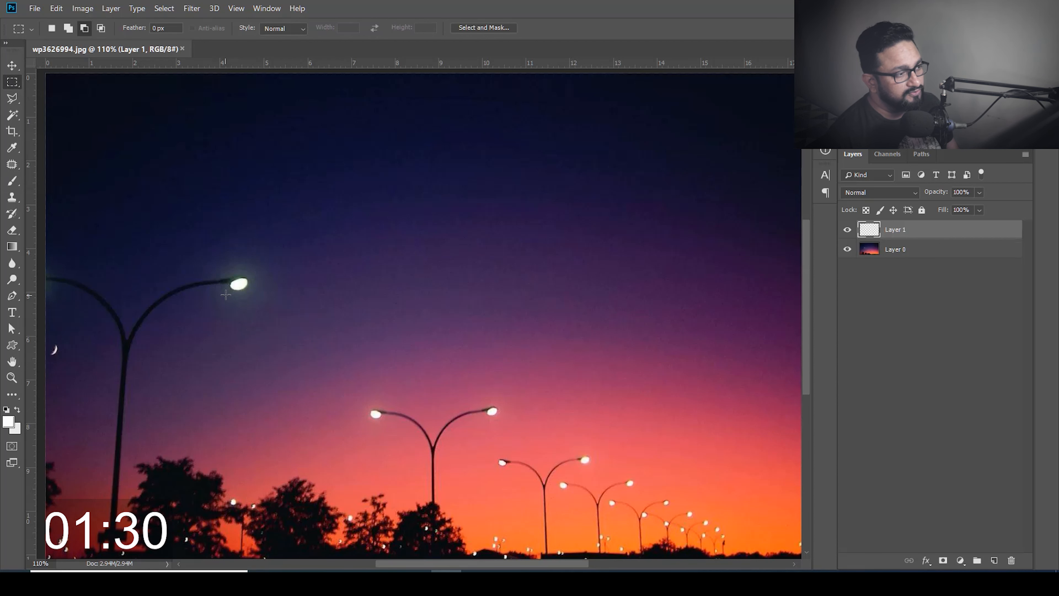
pyautogui.moveTo(227, 291); pyautogui.dragTo(305, 472)
pyautogui.press('v')
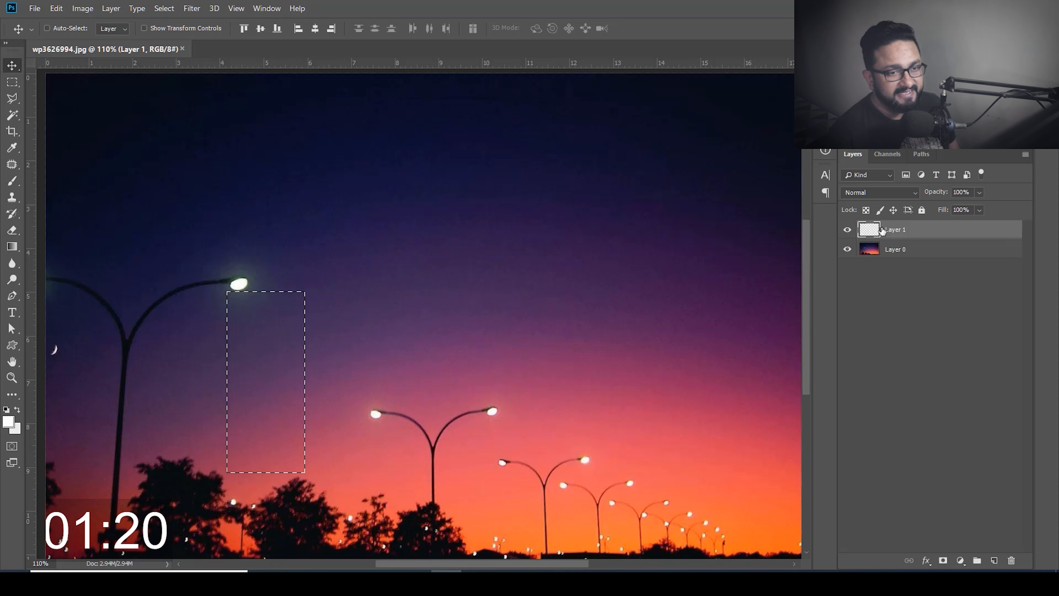
pyautogui.click(869, 193)
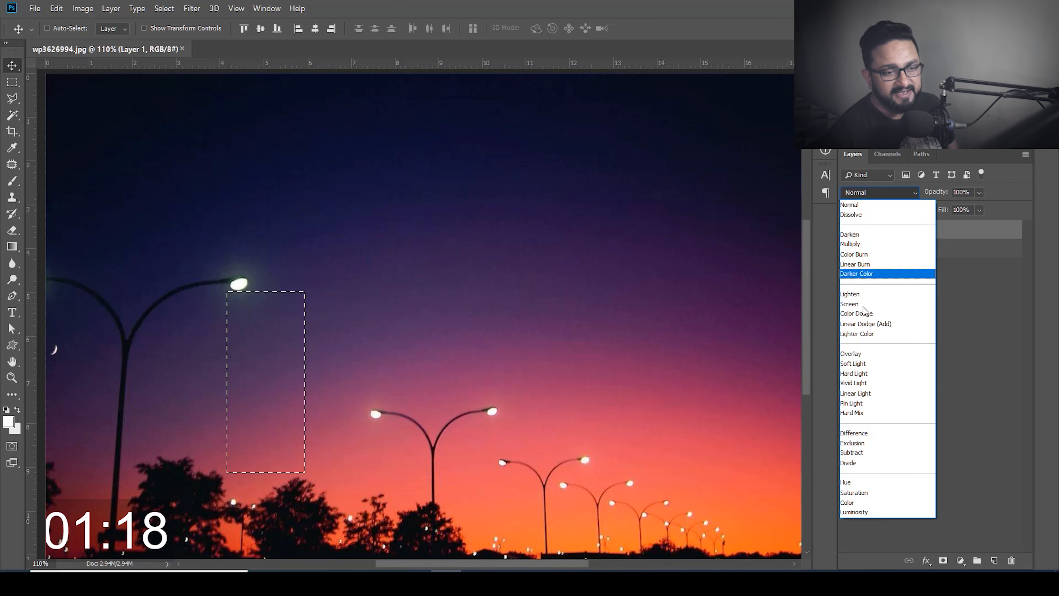
pyautogui.click(856, 355)
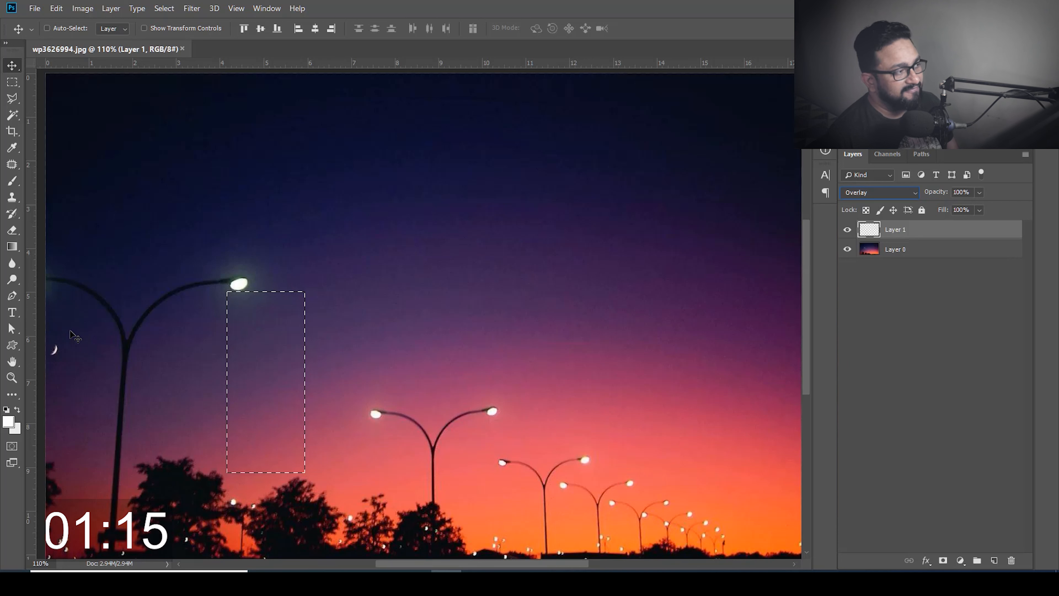
# Step: Fill the rectangular selection with the white Foreground to Transparent gradient fading downward, and deselect it
pyautogui.click(13, 248)
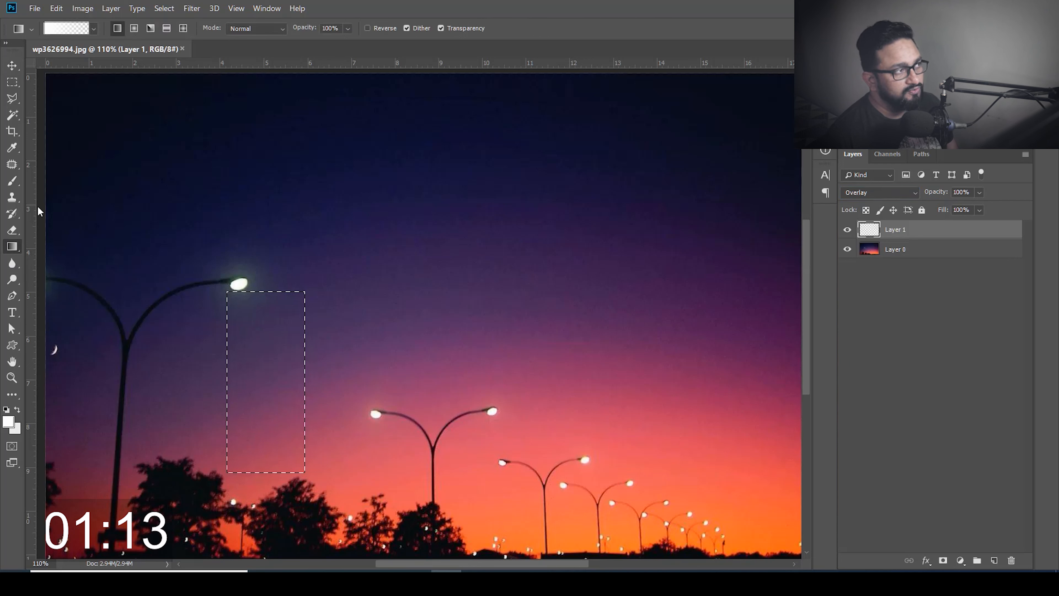
pyautogui.click(62, 29)
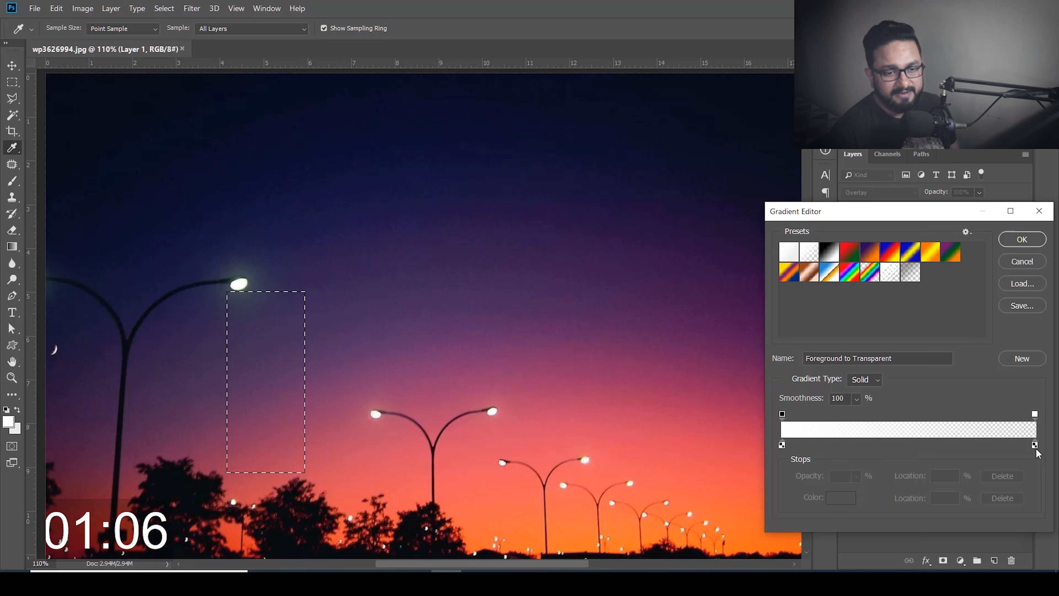
pyautogui.click(1022, 240)
pyautogui.moveTo(259, 294); pyautogui.dragTo(257, 407)
pyautogui.moveTo(258, 460); pyautogui.dragTo(259, 462)
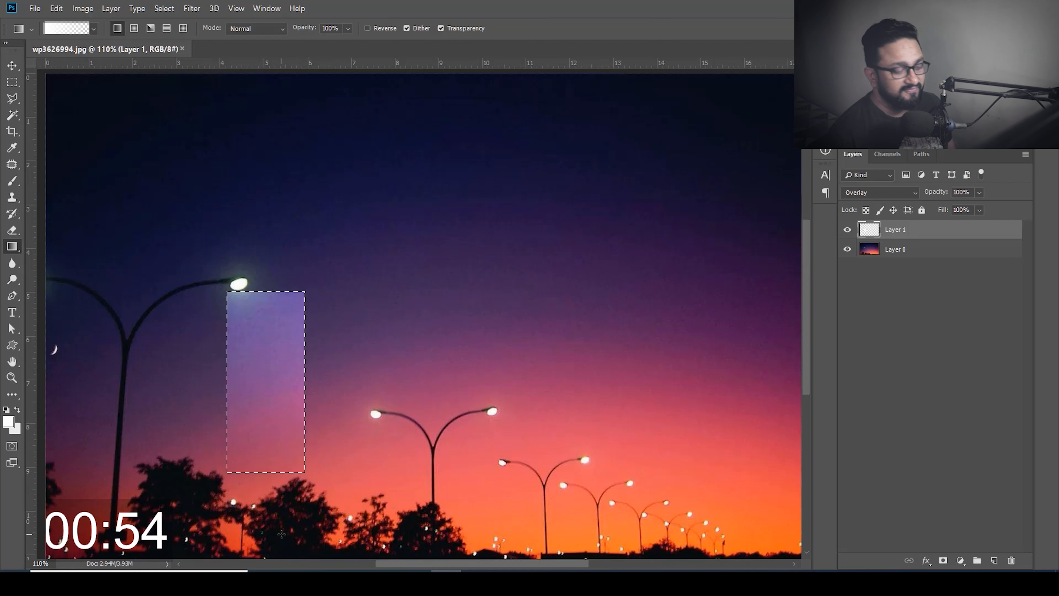
pyautogui.hotkey('ctrl', 'd')
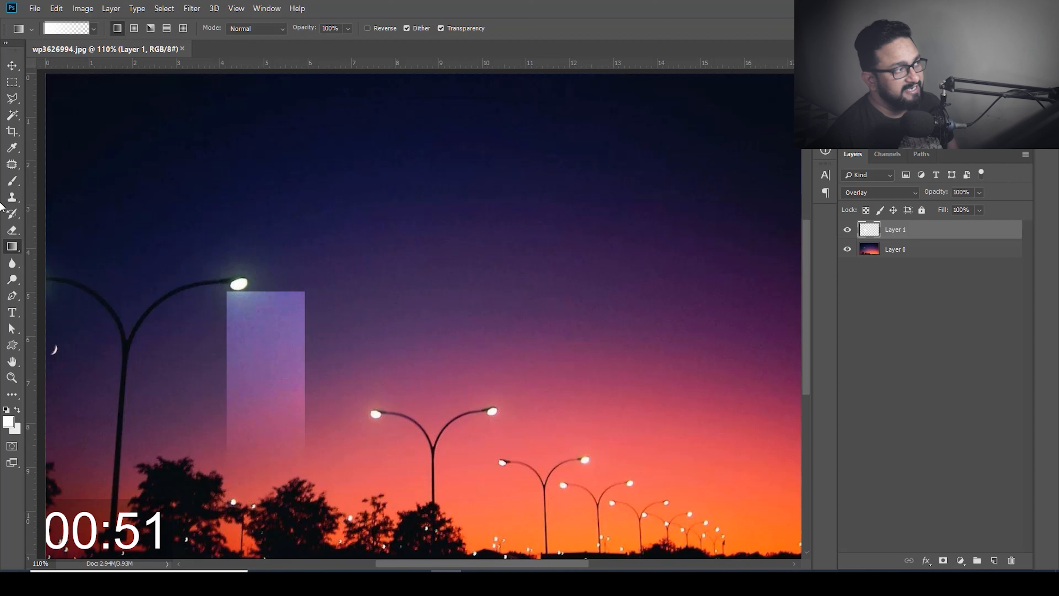
# Step: Center the gradient rectangle under the largest lamp's lit head and narrow its upper edge with a Perspective transform to form a light beam
pyautogui.click(12, 65)
pyautogui.moveTo(266, 342); pyautogui.dragTo(245, 346)
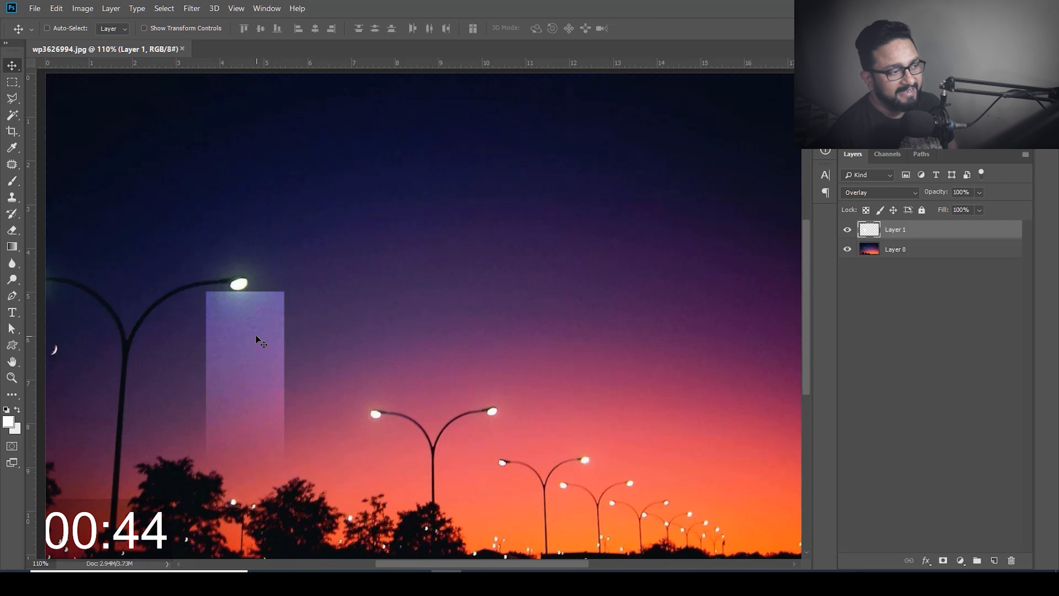
pyautogui.hotkey('ctrl', 't')
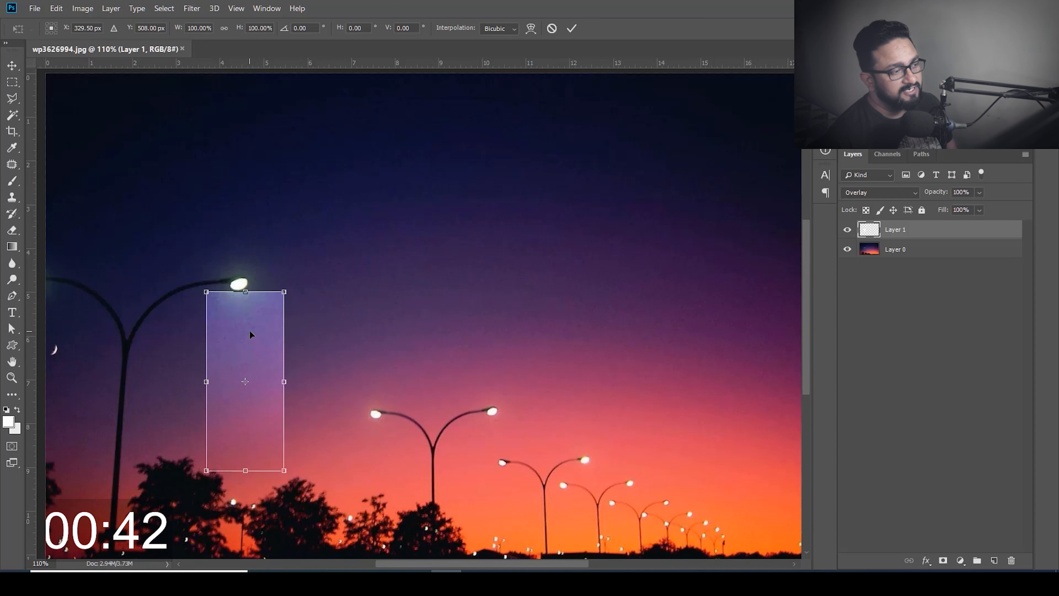
pyautogui.rightClick(250, 330)
pyautogui.click(290, 398)
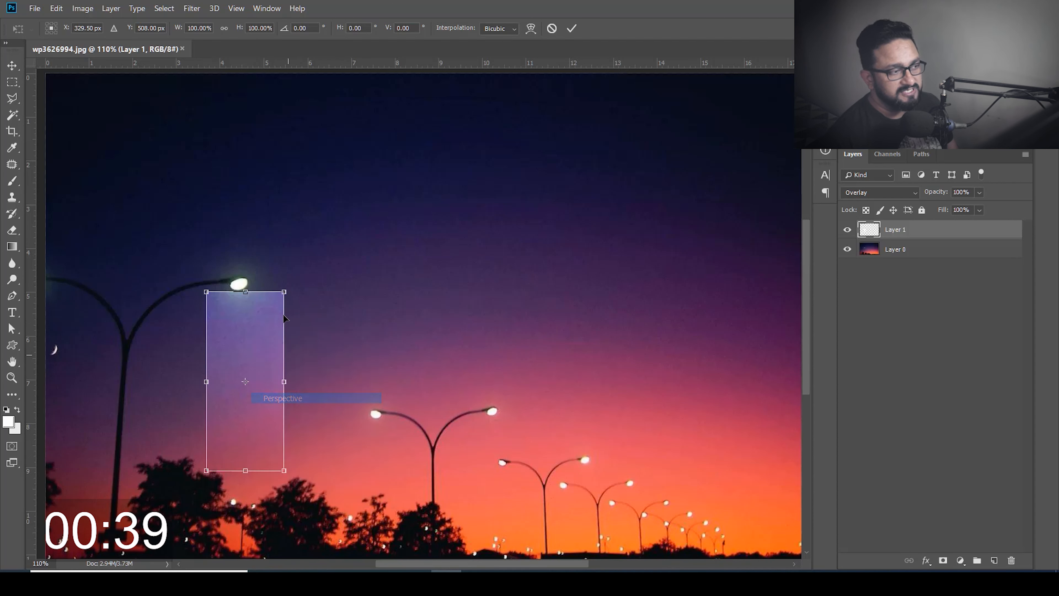
pyautogui.moveTo(285, 293); pyautogui.dragTo(239, 315)
pyautogui.press('Return')
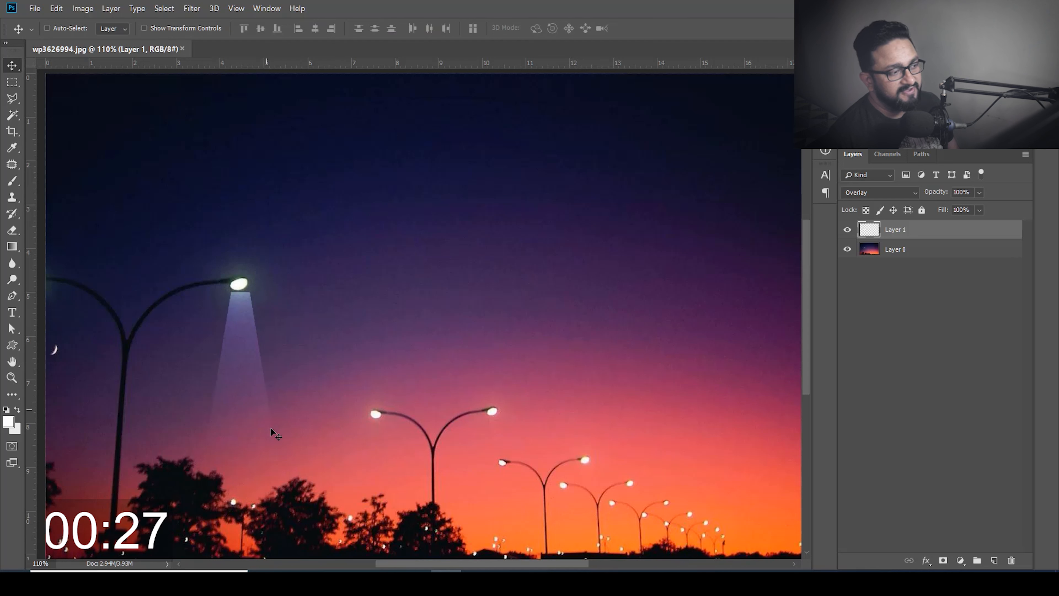
# Step: Apply a Gaussian Blur with a radius of 7.8 pixels to the light beam layer
pyautogui.click(192, 9)
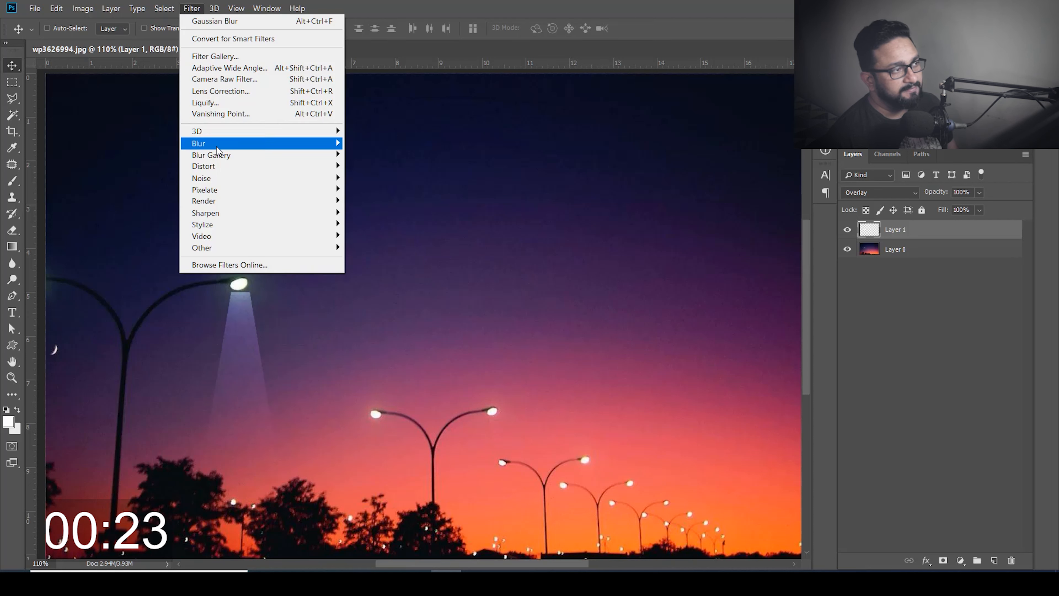
pyautogui.moveTo(218, 145)
pyautogui.click(377, 190)
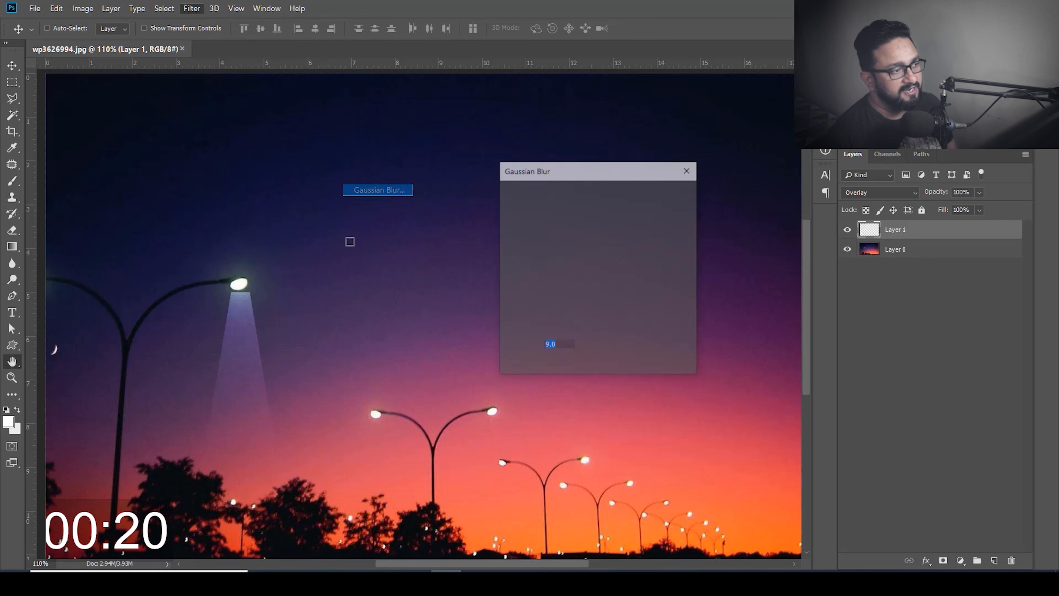
pyautogui.moveTo(570, 177); pyautogui.dragTo(525, 170)
pyautogui.moveTo(508, 360); pyautogui.dragTo(507, 360)
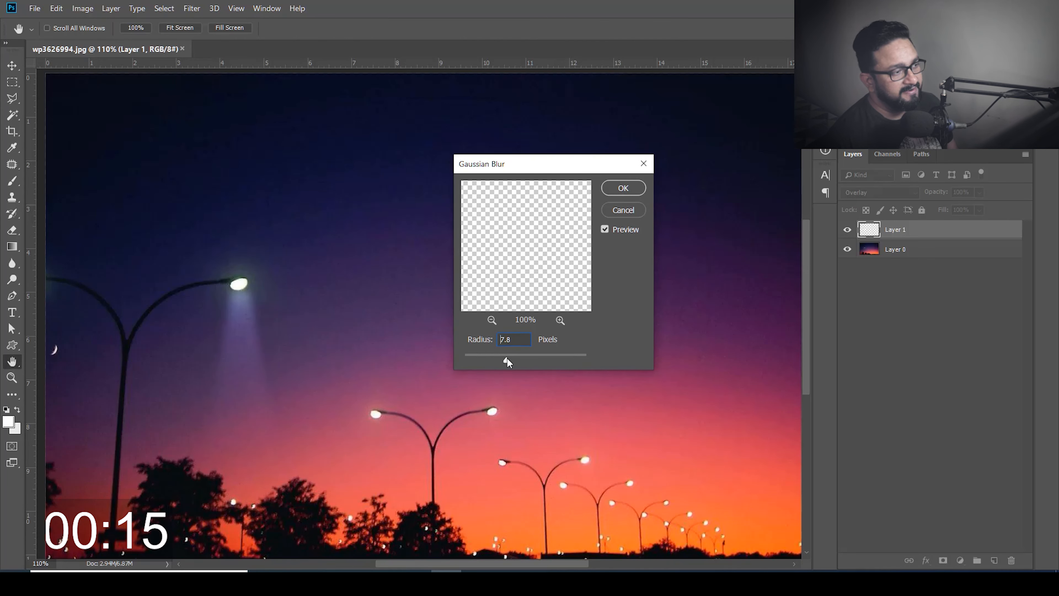
pyautogui.click(624, 190)
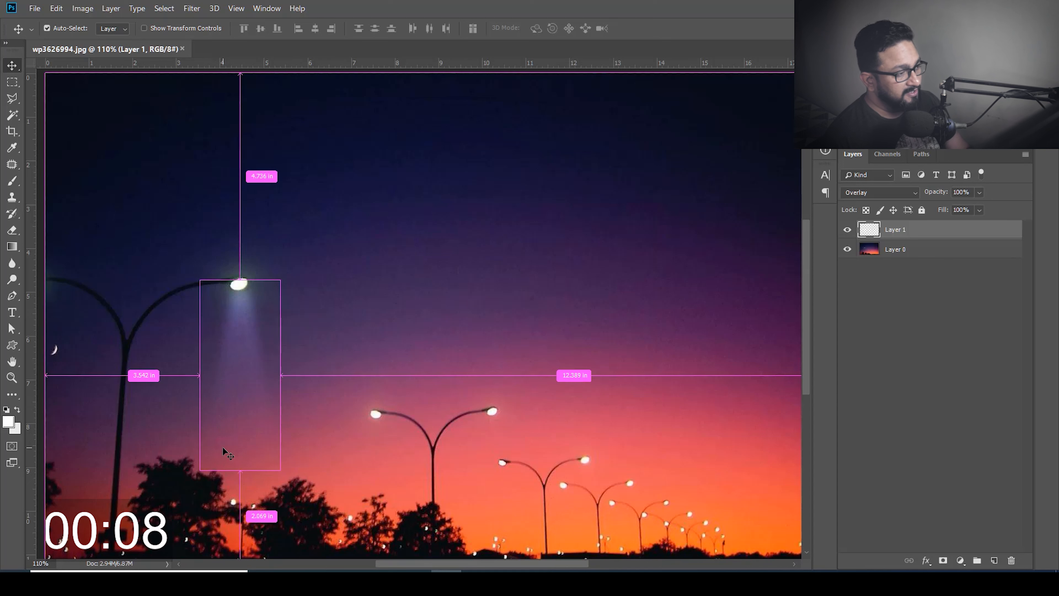
# Step: Scale the blurred light beam to about 122% and reposition it under the largest lamp's lit head
pyautogui.hotkey('ctrl', 't')
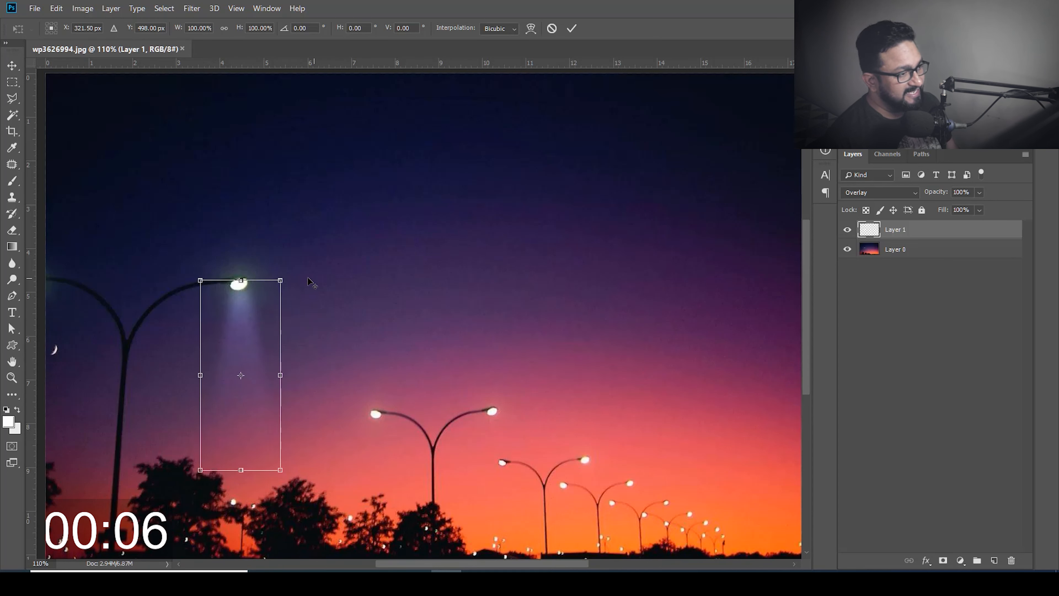
pyautogui.moveTo(280, 280); pyautogui.dragTo(289, 259)
pyautogui.moveTo(243, 310); pyautogui.dragTo(243, 318)
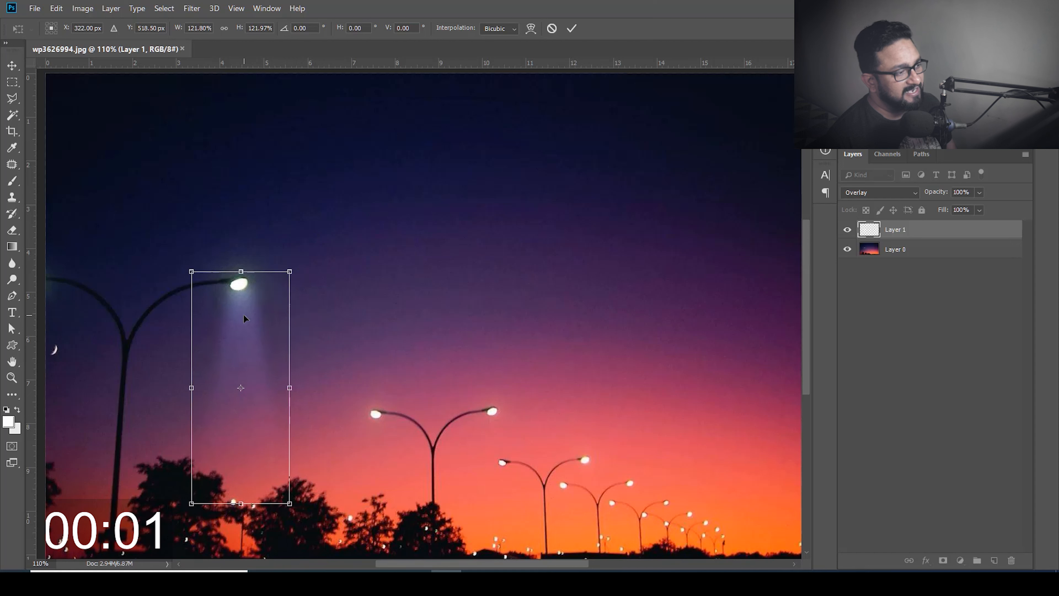
# Step: Use a Perspective transform to narrow the beam's upper edge and widen its base, and shift it slightly below the lamp
pyautogui.rightClick(244, 318)
pyautogui.click(284, 382)
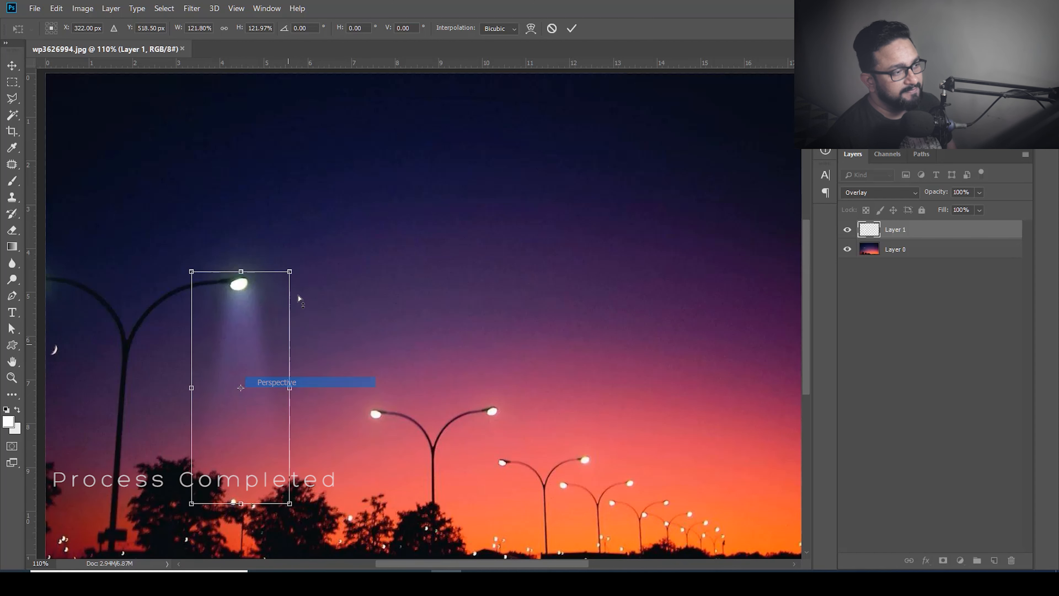
pyautogui.moveTo(290, 272); pyautogui.dragTo(282, 272)
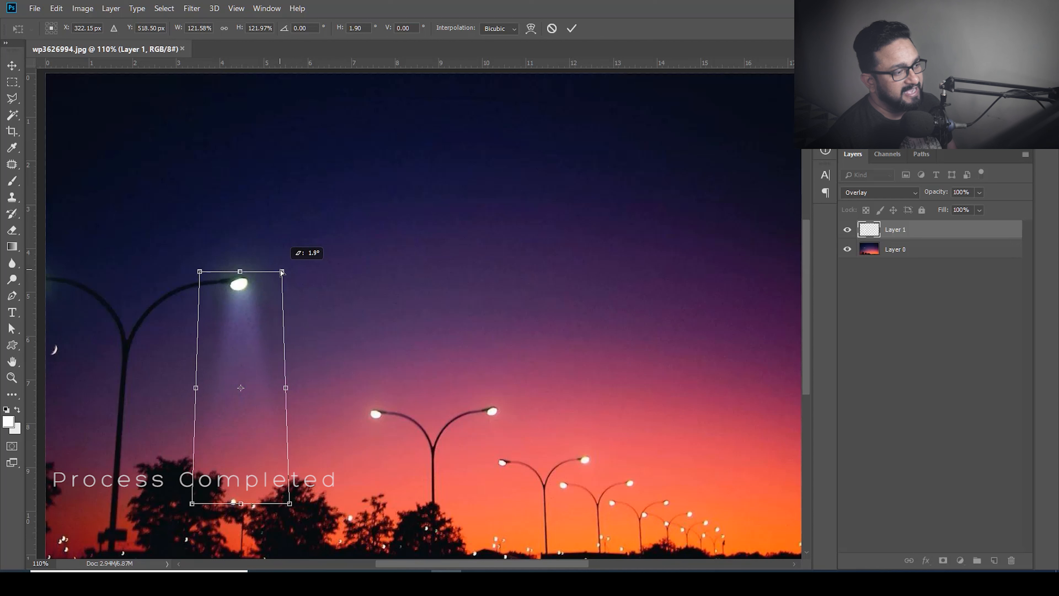
pyautogui.moveTo(290, 506); pyautogui.dragTo(311, 504)
pyautogui.moveTo(254, 345); pyautogui.dragTo(254, 353)
pyautogui.press('Return')
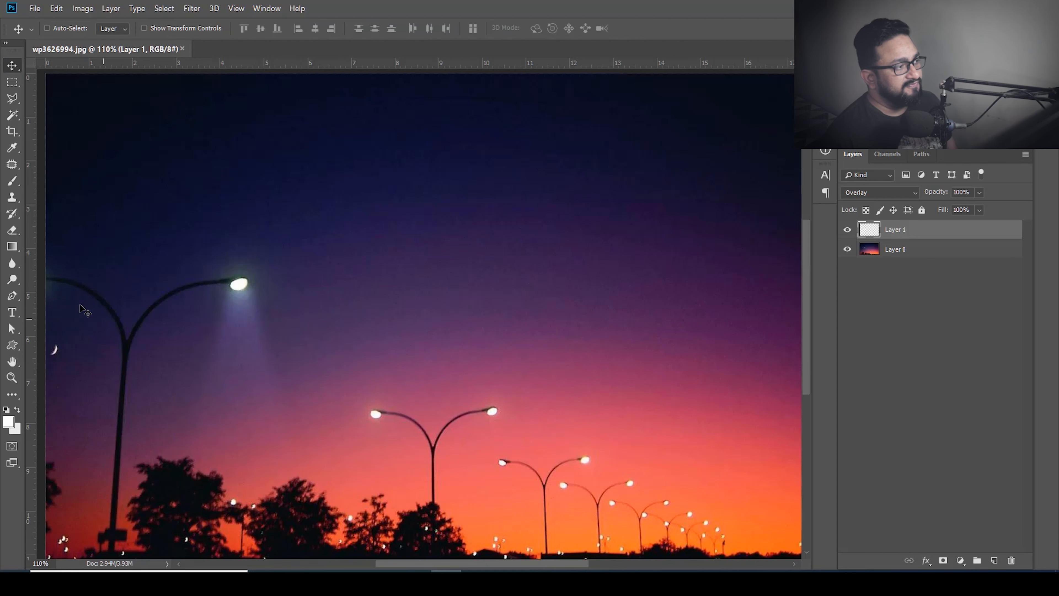
# Step: Duplicate the light beam layer and move the copy under the largest post's other lamp at the photo's left edge
pyautogui.scroll(4, 75, 288)
pyautogui.scroll(2, 94, 296)
pyautogui.moveTo(163, 265)
pyautogui.mouseDown()
pyautogui.moveTo(326, 256)
pyautogui.moveTo(279, 293)
pyautogui.moveTo(182, 270)
pyautogui.mouseUp()
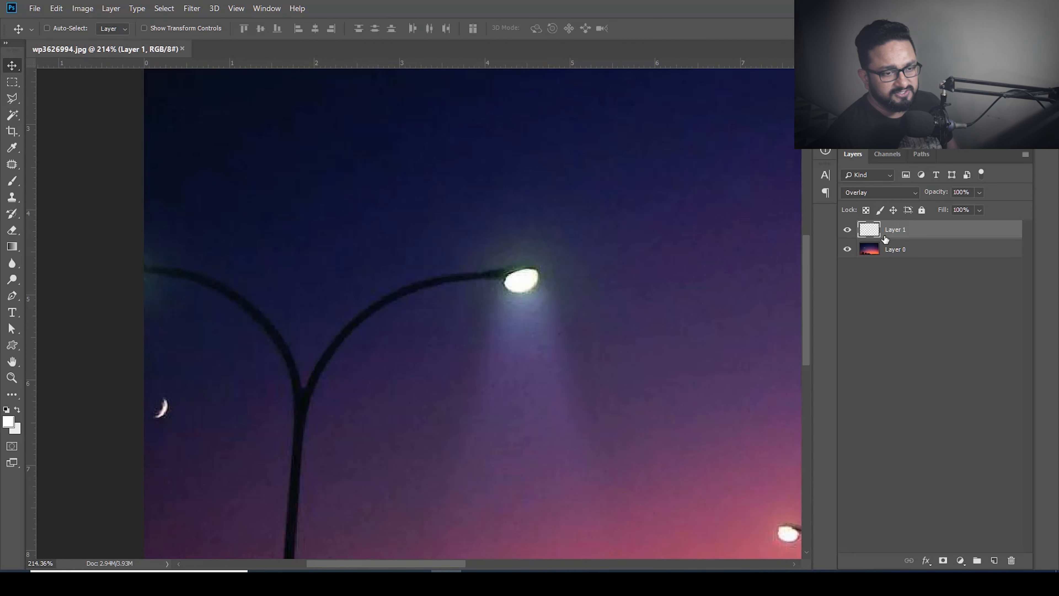
pyautogui.press('ctrl')
pyautogui.hotkey('ctrl', 'j')
pyautogui.moveTo(525, 296); pyautogui.dragTo(153, 304)
pyautogui.hotkey('ctrl', '0')
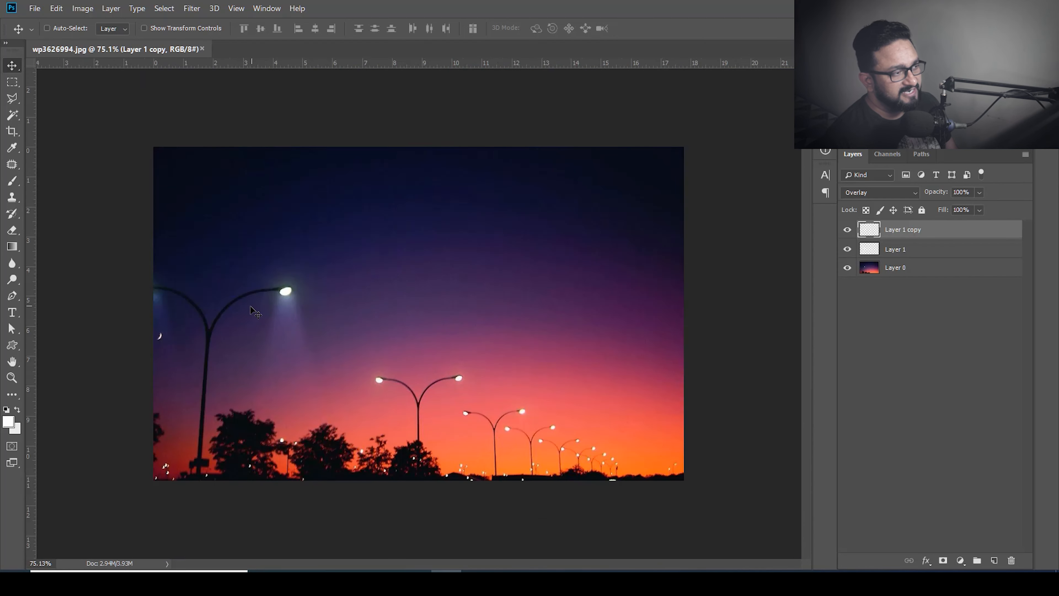
# Step: Place another copy of the light beam under the right lamp of the second street light
pyautogui.moveTo(159, 308); pyautogui.dragTo(460, 391)
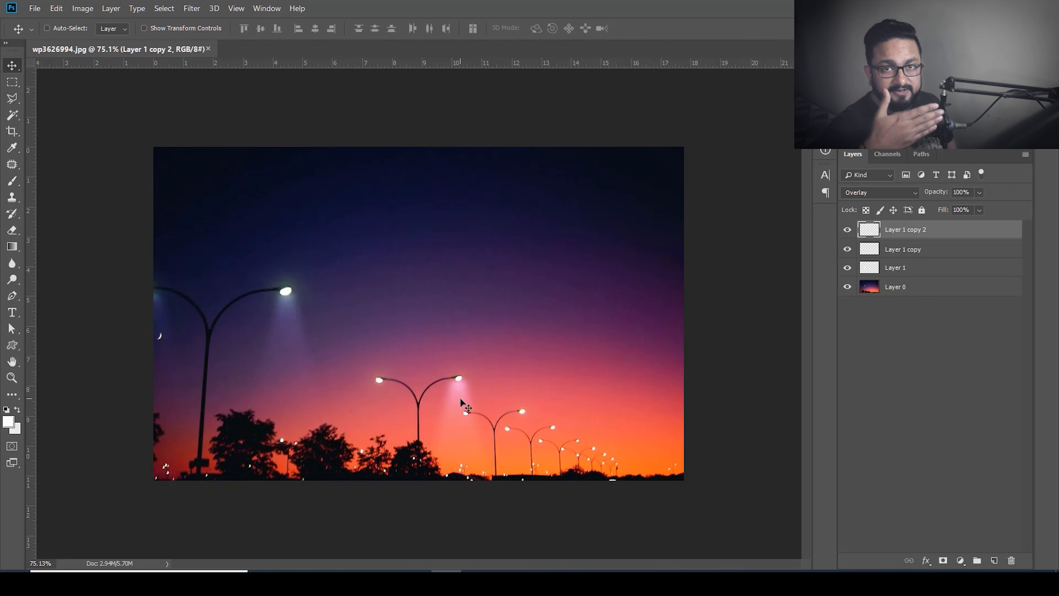
pyautogui.scroll(4, 461, 403)
pyautogui.moveTo(473, 426); pyautogui.dragTo(474, 428)
pyautogui.scroll(-5, 479, 470)
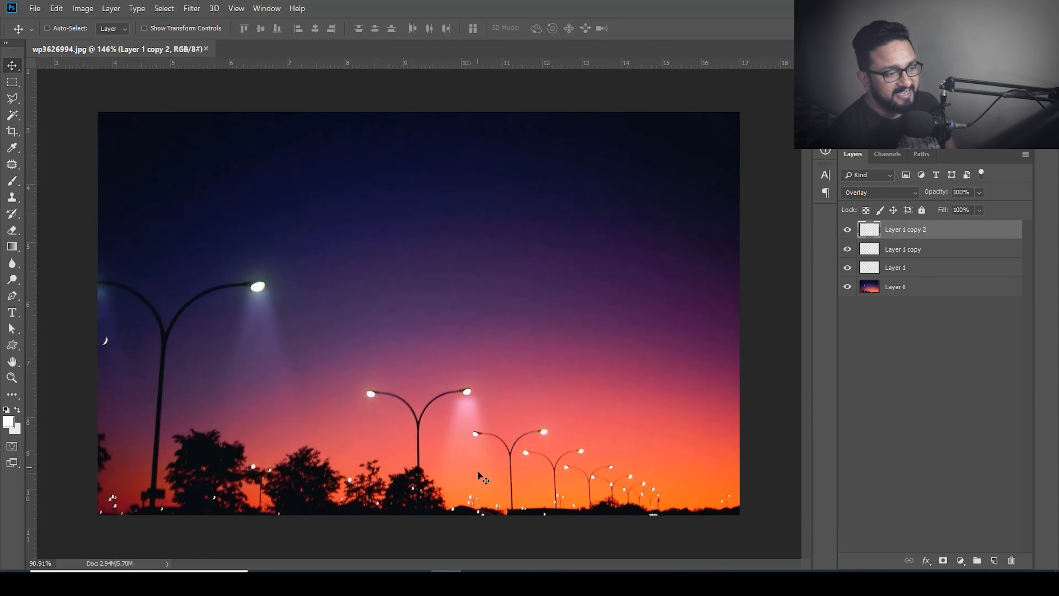
# Step: Narrow the upper edge of the second street light's right beam with a Perspective transform so it fits the smaller lamp
pyautogui.scroll(4, 479, 463)
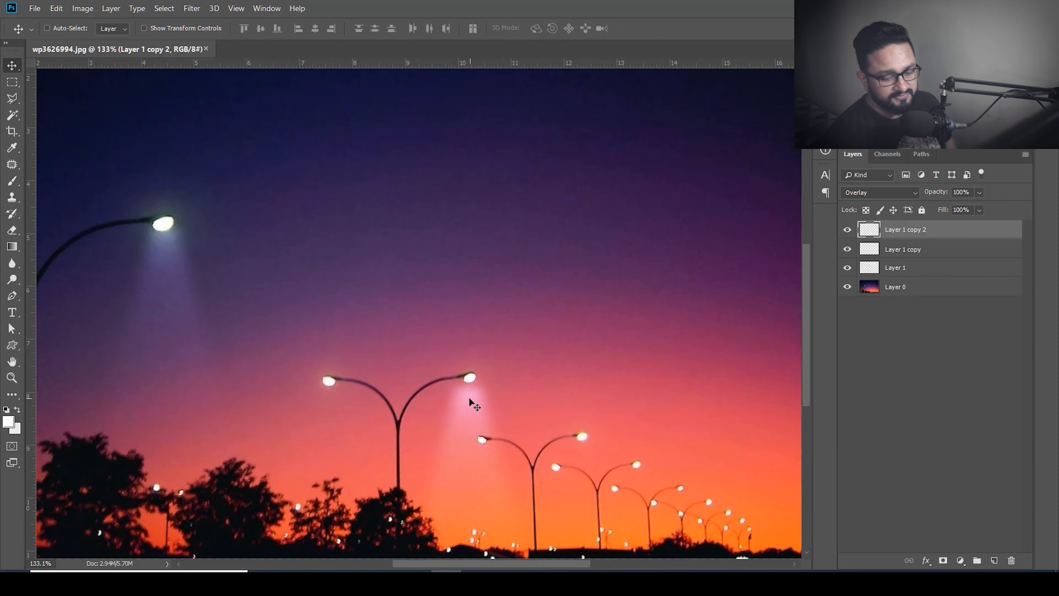
pyautogui.hotkey('ctrl', 't')
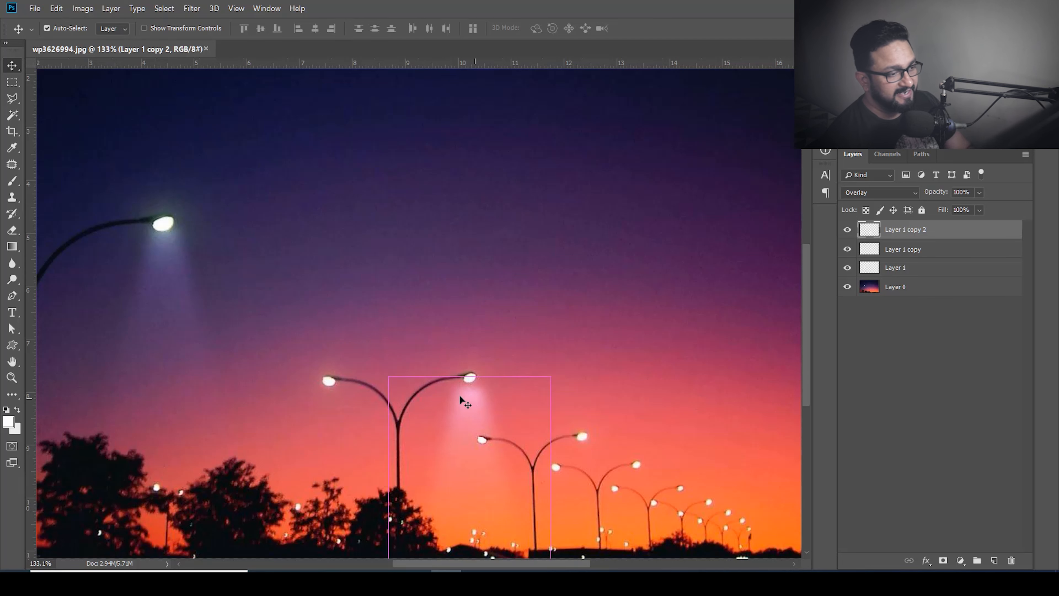
pyautogui.rightClick(485, 413)
pyautogui.click(513, 308)
pyautogui.moveTo(552, 377); pyautogui.dragTo(469, 396)
pyautogui.scroll(-7, 519, 537)
pyautogui.moveTo(498, 518); pyautogui.dragTo(503, 517)
pyautogui.press('Return')
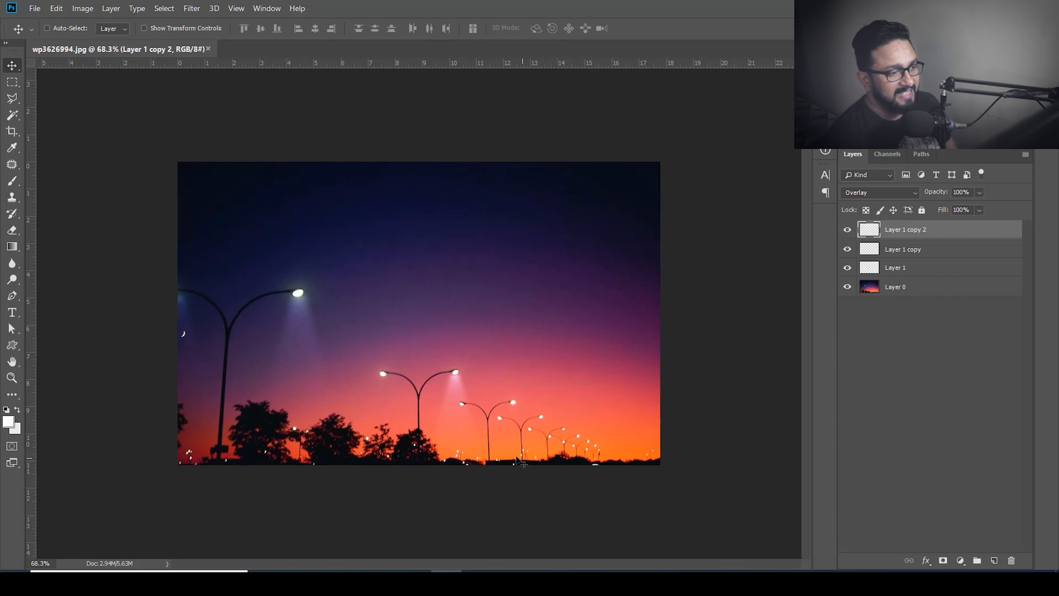
# Step: Duplicate the narrowed beam and place the copy under the left lamp of the second street light
pyautogui.scroll(5, 475, 413)
pyautogui.moveTo(472, 415); pyautogui.dragTo(345, 421)
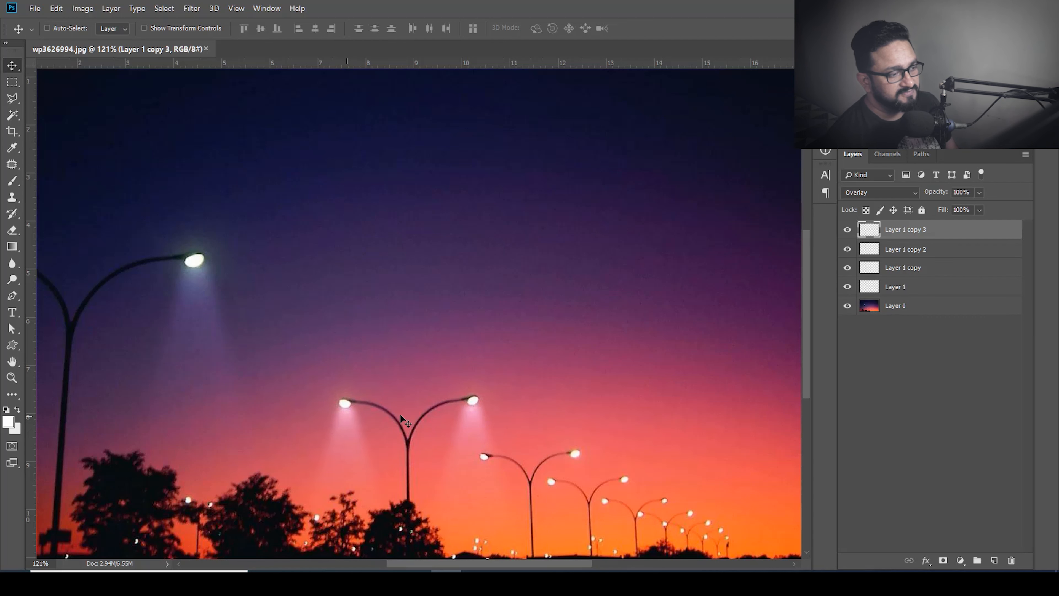
pyautogui.scroll(-4, 400, 414)
pyautogui.scroll(3, 490, 417)
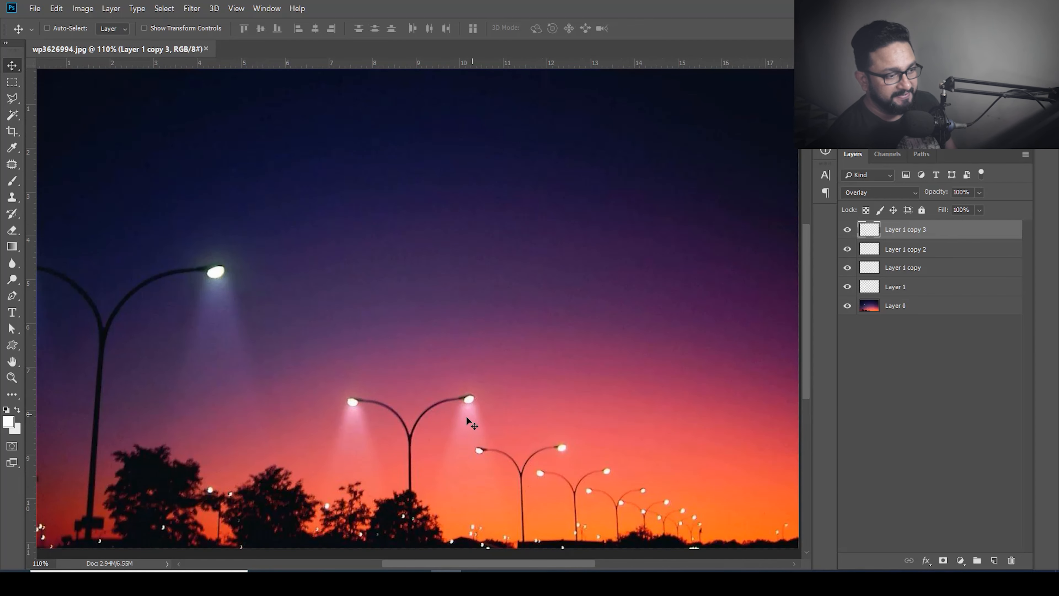
# Step: Copy the beam to the right lamp of the third street light and narrow its upper edge with a Perspective transform
pyautogui.keyDown('alt'); pyautogui.moveTo(357, 418); pyautogui.dragTo(568, 465); pyautogui.keyUp('alt')
pyautogui.hotkey('ctrl', 't')
pyautogui.rightClick(565, 463)
pyautogui.click(607, 355)
pyautogui.moveTo(632, 445); pyautogui.dragTo(479, 466)
pyautogui.press('Return')
# Step: Place further beam copies under the third street light's left lamp and both lamps of the fourth, reshaping them to fit
pyautogui.moveTo(543, 470)
pyautogui.keyDown('alt'); pyautogui.mouseDown()
pyautogui.moveTo(671, 486)
pyautogui.moveTo(651, 470)
pyautogui.moveTo(539, 484)
pyautogui.mouseUp(); pyautogui.keyUp('alt')
pyautogui.hotkey('ctrl', 't')
pyautogui.rightClick(617, 482)
pyautogui.click(657, 373)
pyautogui.press('Return')
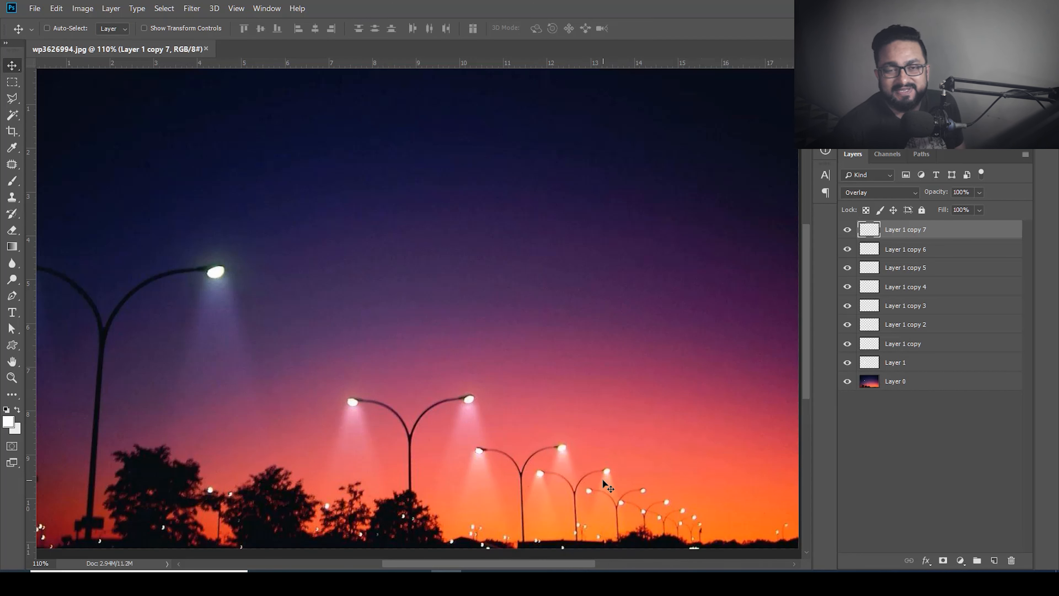